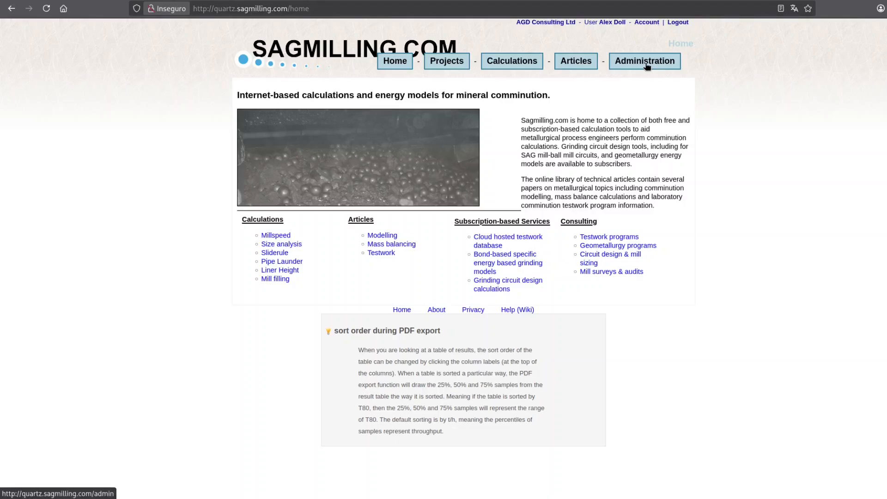
On the Administration page, replace the Send invitation placeholder with the new user's e-mail address
{"action": "left_click", "coordinate": [647, 66]}
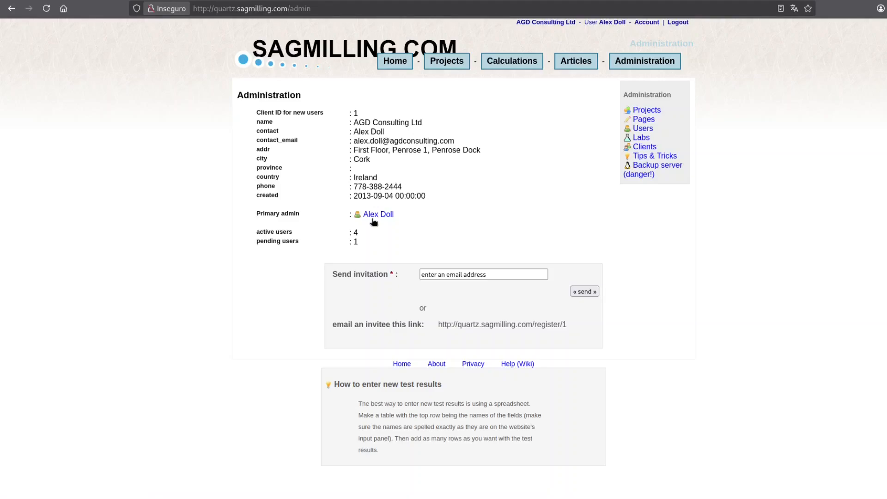
{"action": "left_click", "coordinate": [500, 275]}
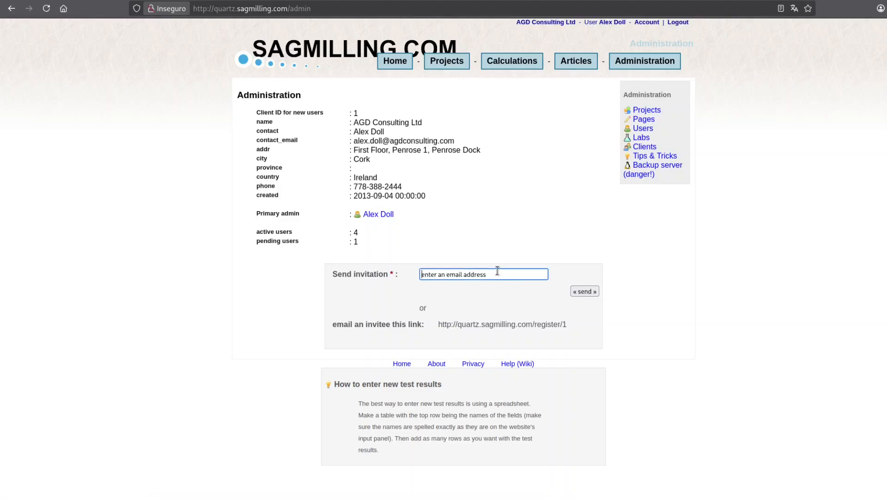
{"action": "left_click_drag", "start_coordinate": [493, 274], "coordinate": [378, 275]}
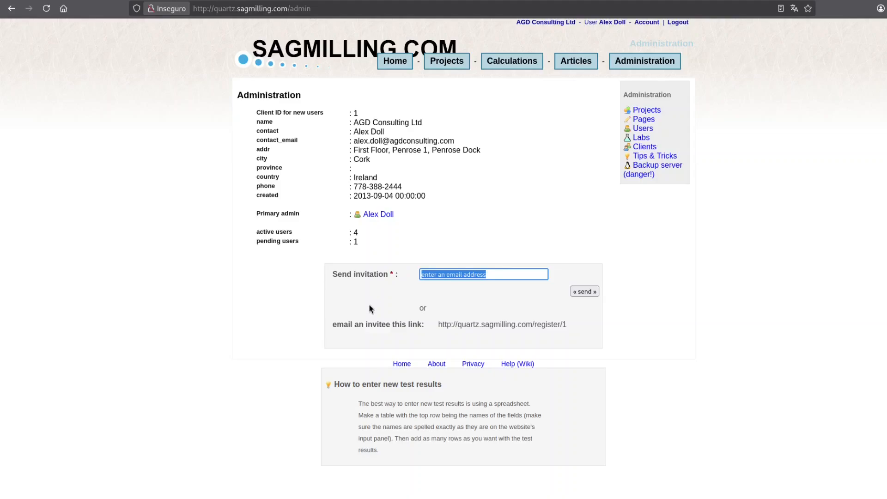
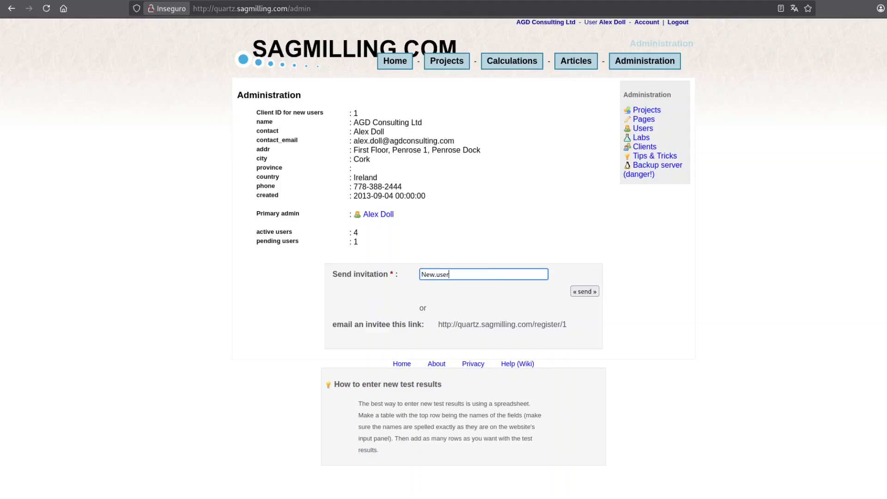
Select the 'email an invitee this link' registration URL
{"action": "triple_click", "coordinate": [458, 325]}
{"action": "left_click", "coordinate": [459, 324]}
{"action": "left_click_drag", "start_coordinate": [438, 325], "coordinate": [567, 336]}
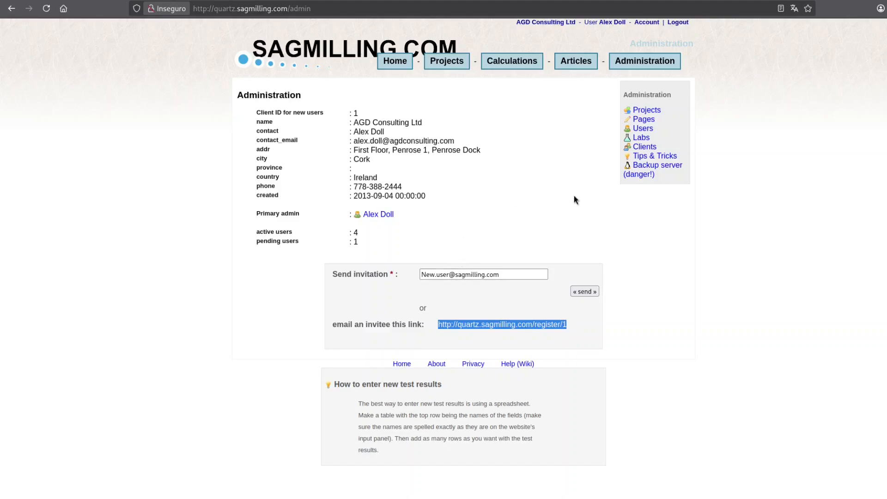
Open the Users list under Administration and start a new Add User registration
{"action": "left_click", "coordinate": [647, 132]}
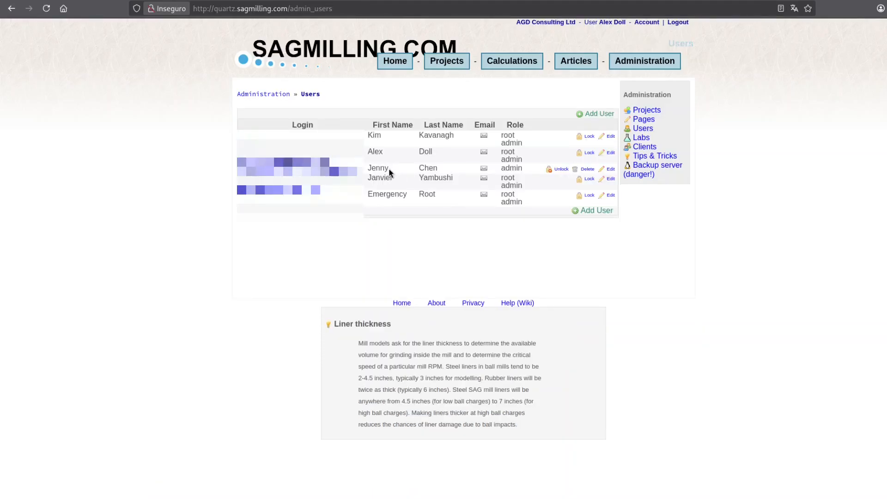
{"action": "left_click", "coordinate": [605, 212]}
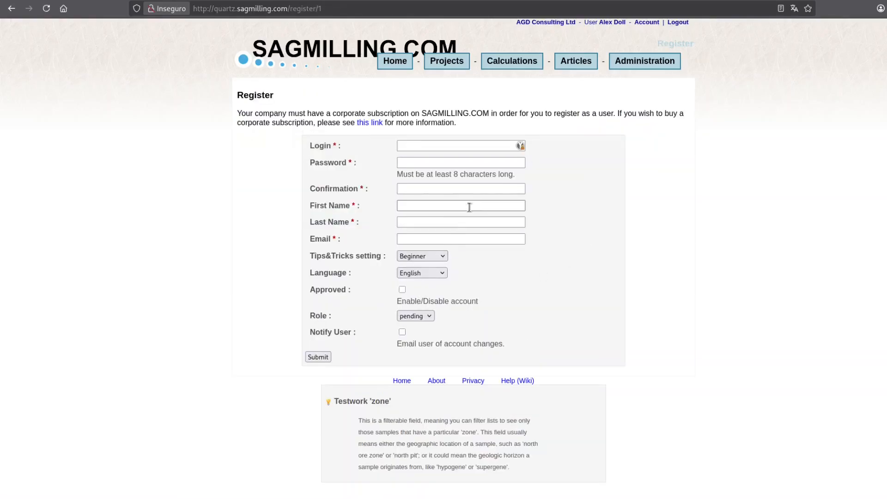
Fill in the suggested login address and enter the account password twice
{"action": "left_click", "coordinate": [443, 146]}
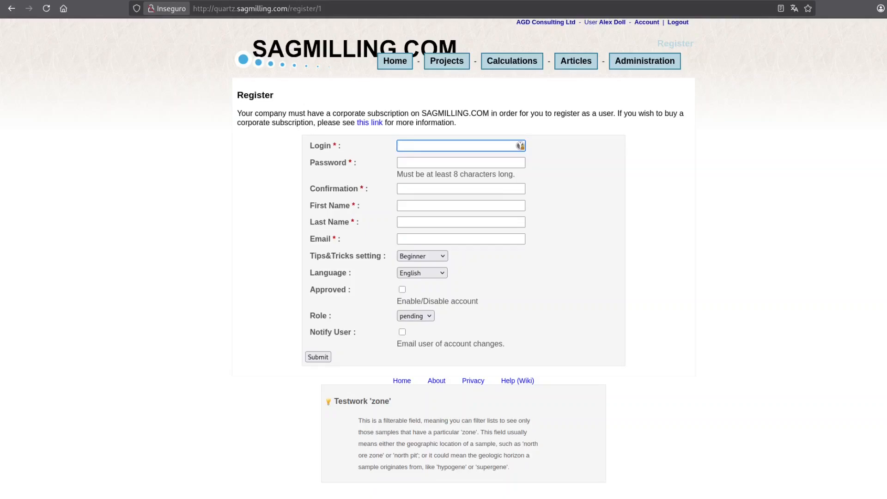
{"action": "type", "text": "new"}
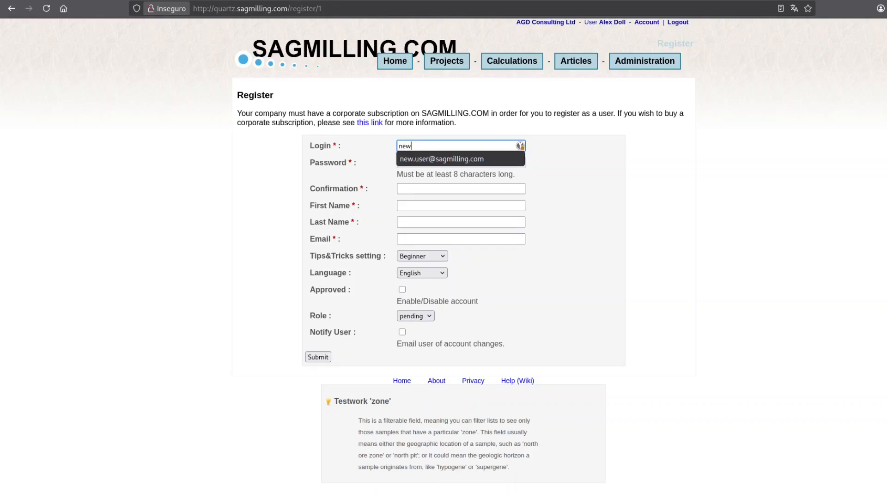
{"action": "key", "text": "Down"}
{"action": "key", "text": "Return"}
{"action": "key", "text": "Tab"}
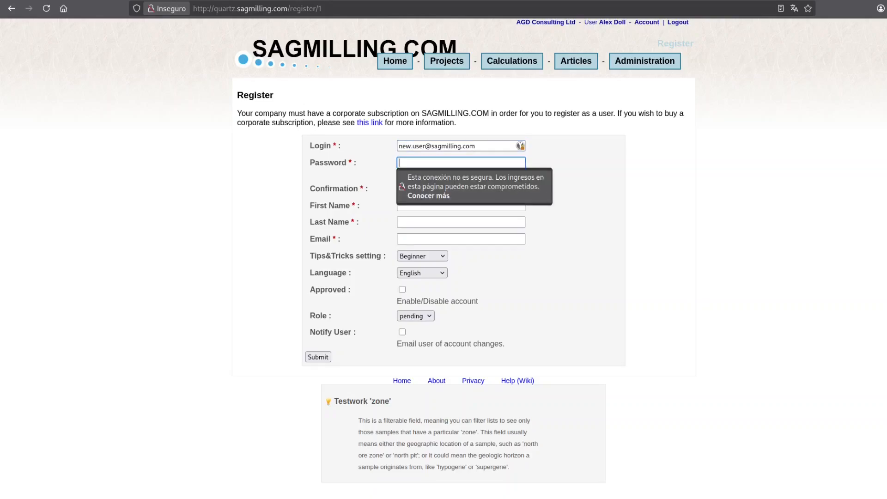
{"action": "type", "text": "••••••••••••"}
{"action": "key", "text": "Tab"}
{"action": "type", "text": "••••••••"}
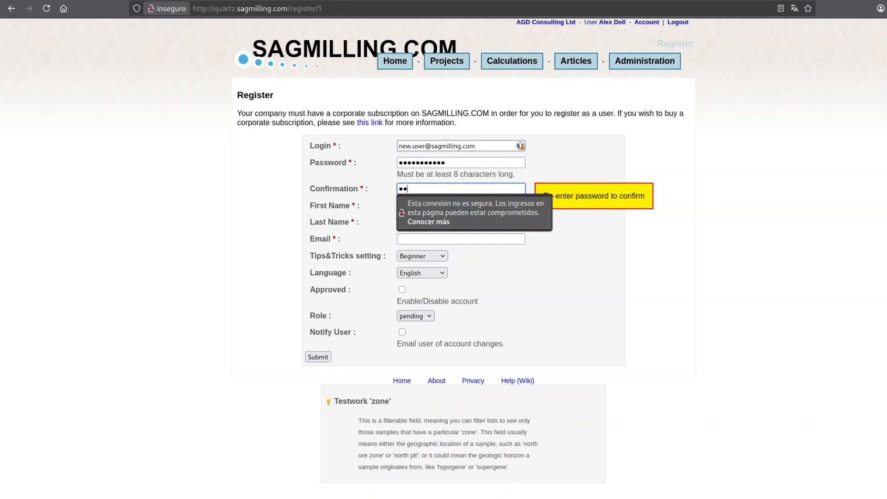
{"action": "type", "text": "••••"}
Enter first name New, last name User, and the suggested e-mail address
{"action": "key", "text": "Tab"}
{"action": "type", "text": "U"}
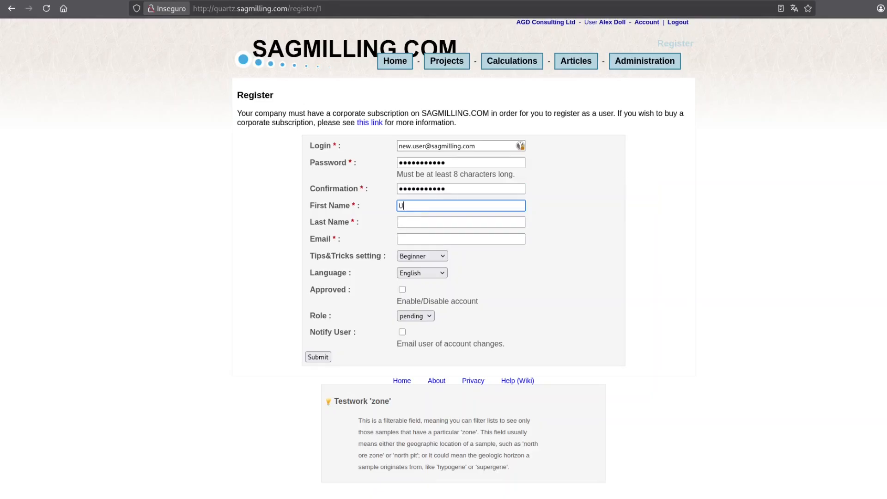
{"action": "key", "text": "BackSpace"}
{"action": "type", "text": "New"}
{"action": "key", "text": "Tab"}
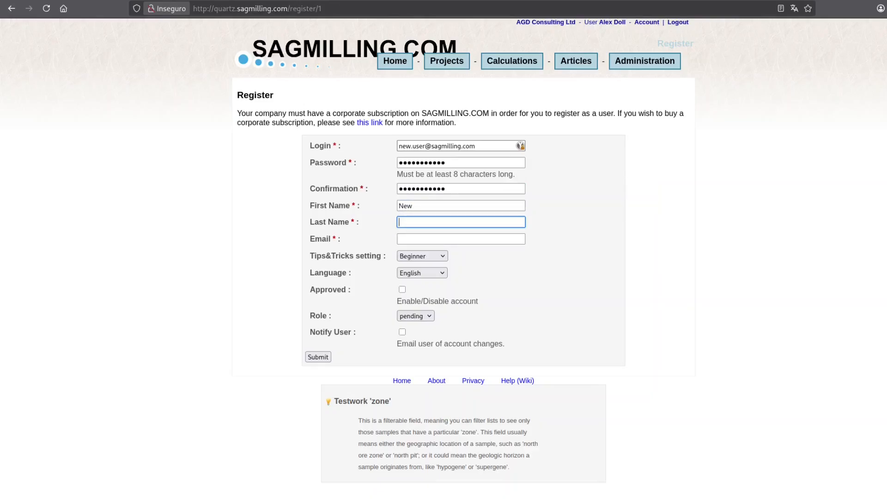
{"action": "type", "text": "User"}
{"action": "key", "text": "Tab"}
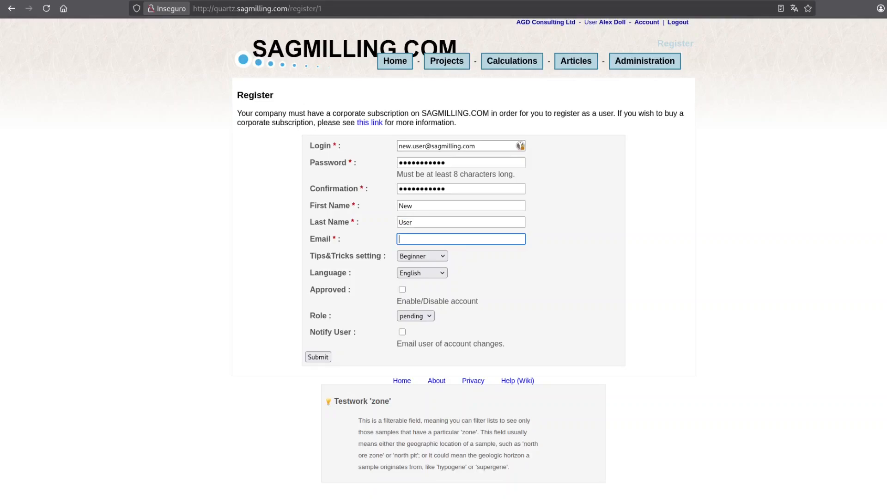
{"action": "type", "text": "user"}
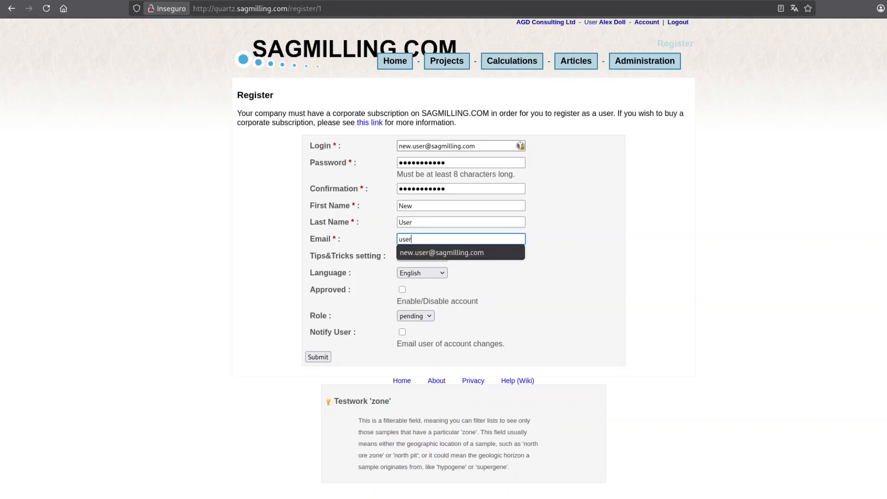
{"action": "key", "text": "Down"}
{"action": "key", "text": "Return"}
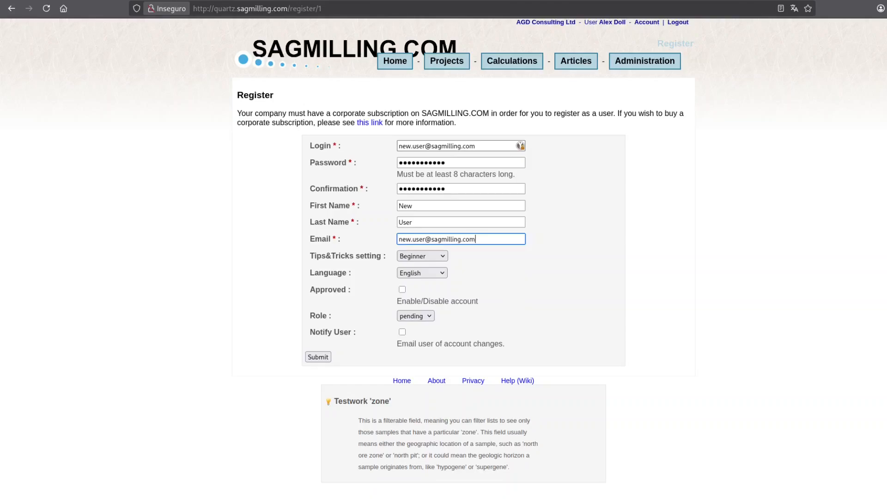
Keep Tips&Tricks at Beginner and language English, and mark the account Approved
{"action": "left_click", "coordinate": [427, 261]}
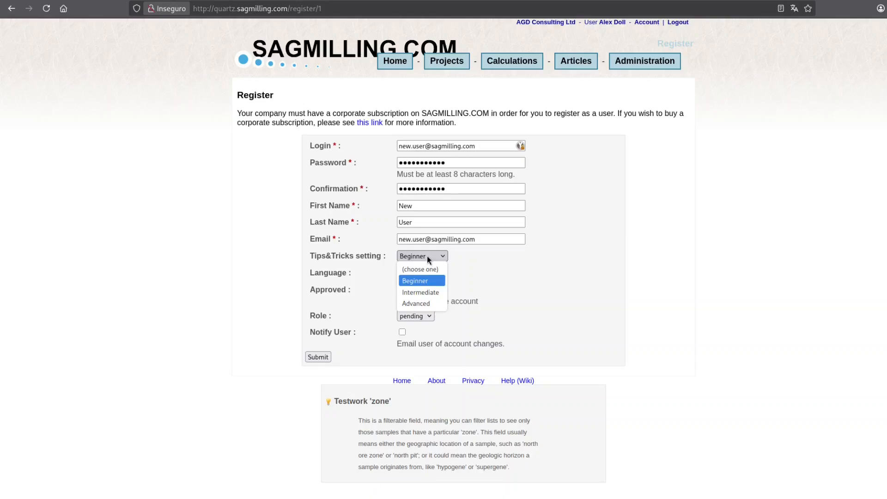
{"action": "left_click", "coordinate": [426, 256]}
{"action": "key", "text": "Tab"}
{"action": "left_click", "coordinate": [428, 275]}
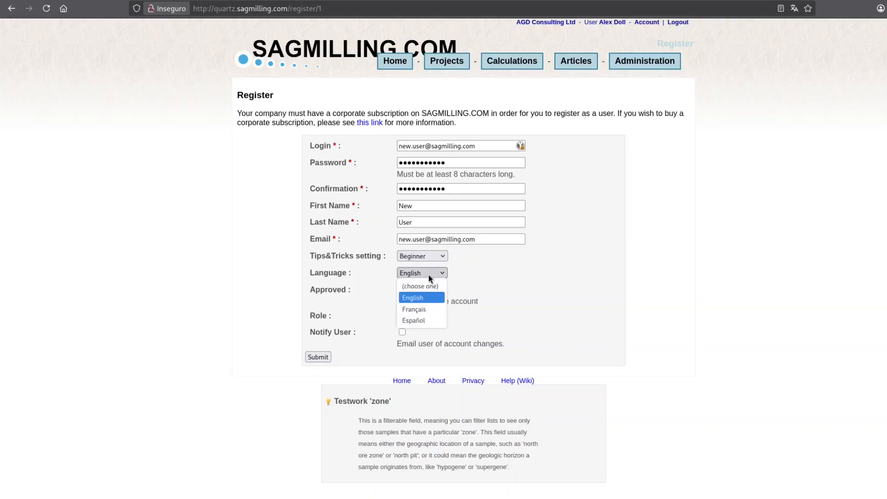
{"action": "left_click", "coordinate": [428, 273]}
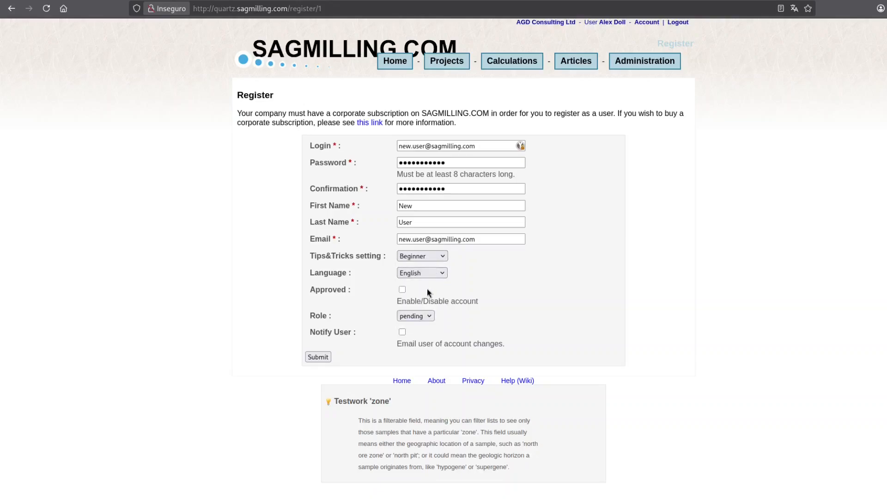
{"action": "left_click", "coordinate": [402, 290]}
Set the account role to User and submit the registration
{"action": "left_click", "coordinate": [422, 315]}
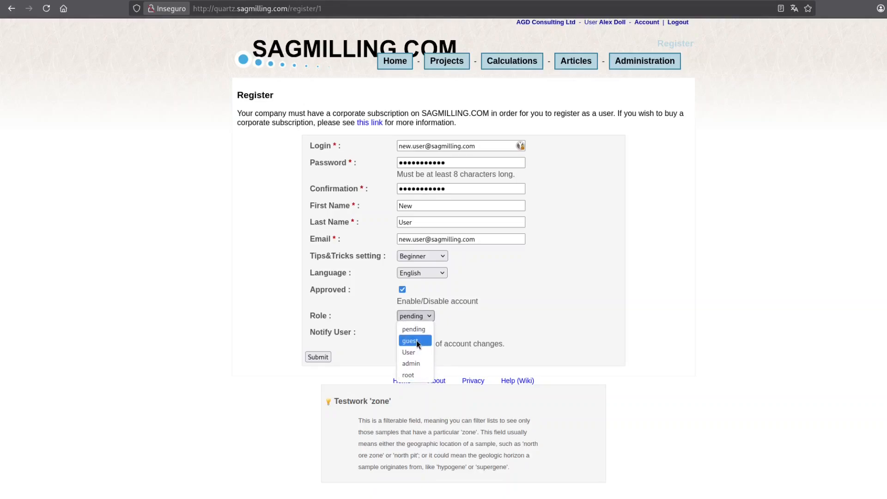
{"action": "left_click", "coordinate": [419, 363]}
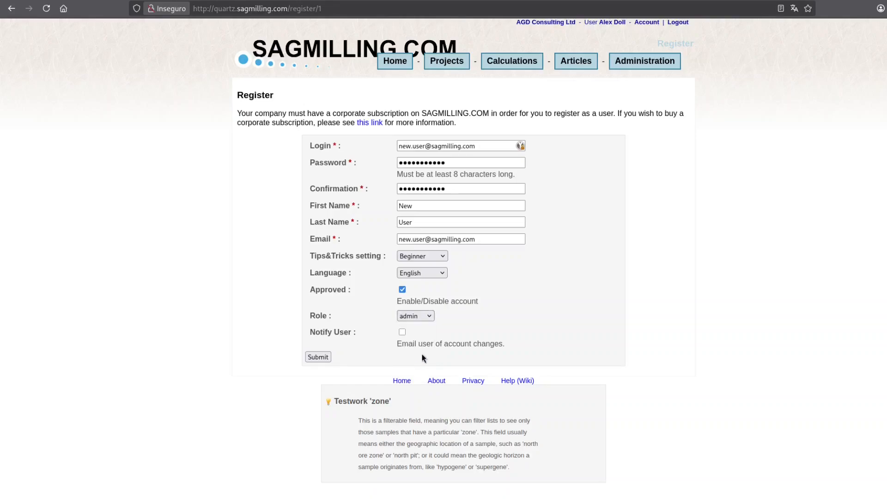
{"action": "left_click", "coordinate": [416, 316]}
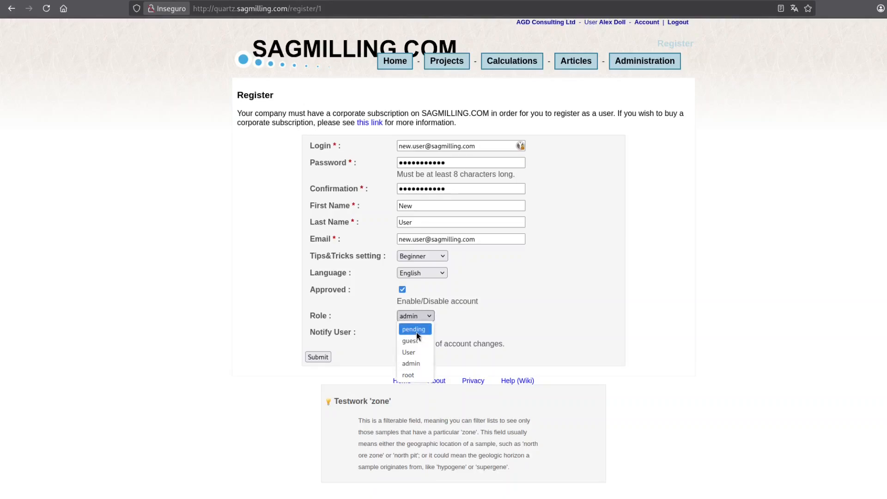
{"action": "left_click", "coordinate": [418, 352]}
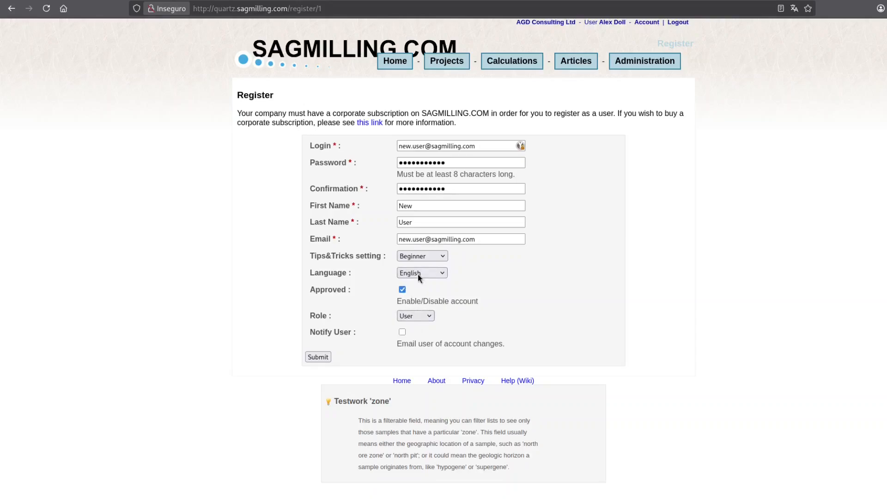
{"action": "left_click", "coordinate": [317, 356]}
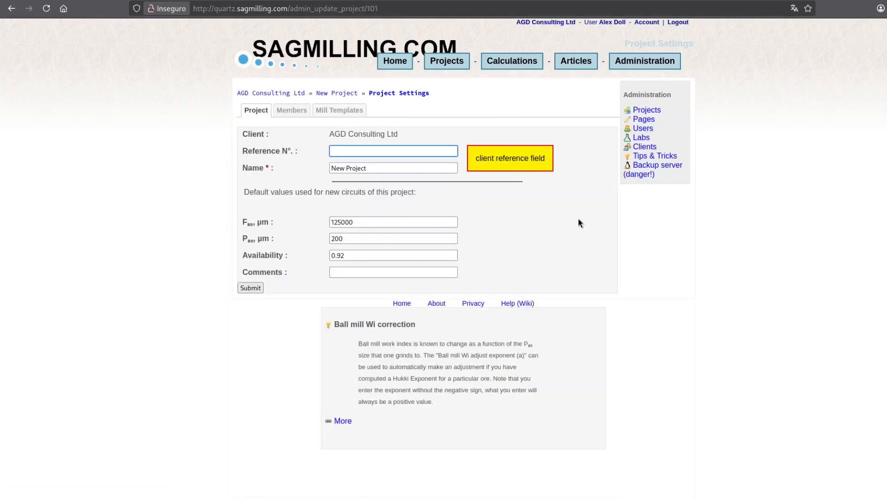
Switch the New Project settings to the Members tab
{"action": "left_click", "coordinate": [288, 111]}
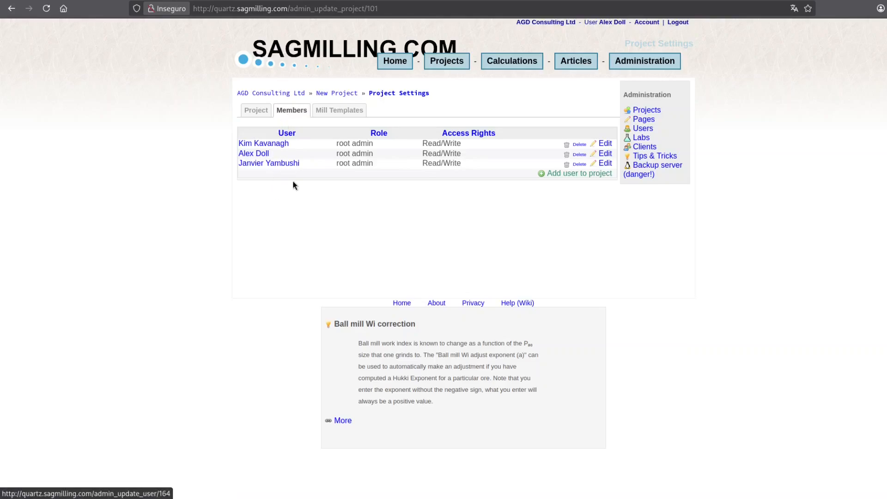
Add New User to the New Project with Read/Write access rights
{"action": "left_click", "coordinate": [581, 175]}
{"action": "left_click", "coordinate": [501, 84]}
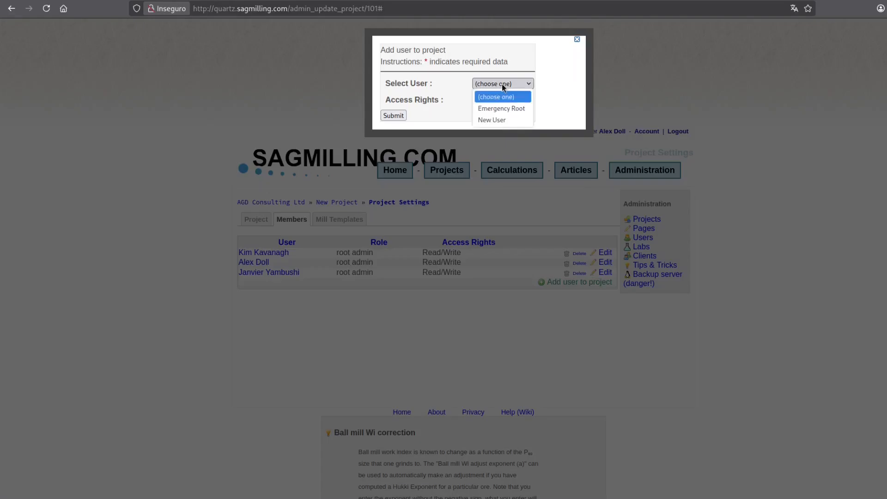
{"action": "left_click", "coordinate": [506, 119]}
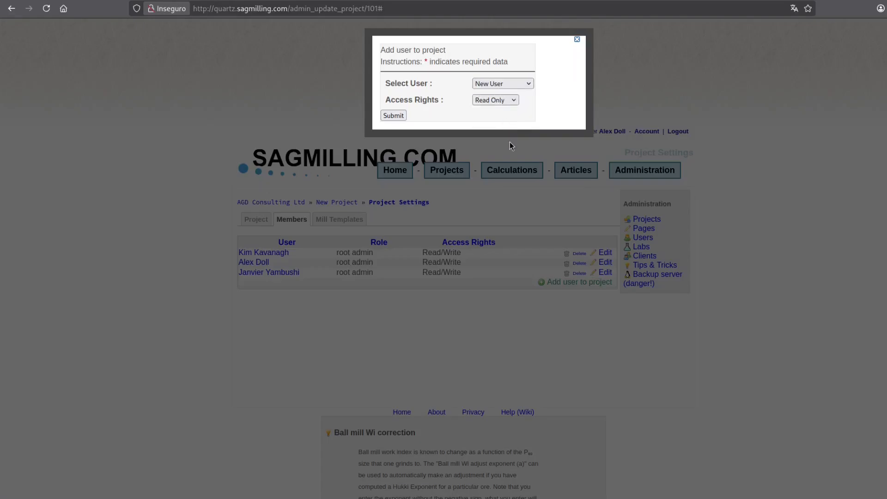
{"action": "left_click", "coordinate": [498, 100]}
{"action": "left_click", "coordinate": [400, 118]}
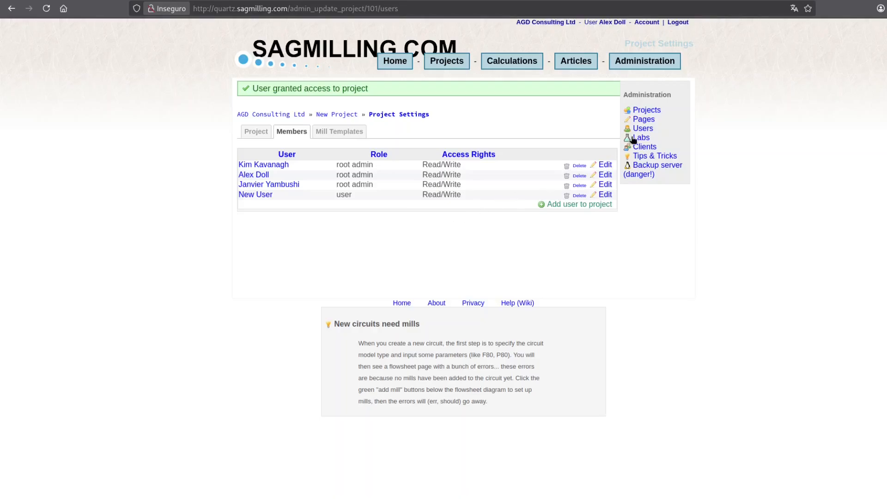
In the admin Users list, lock and then unlock the pending New User account
{"action": "left_click", "coordinate": [642, 130]}
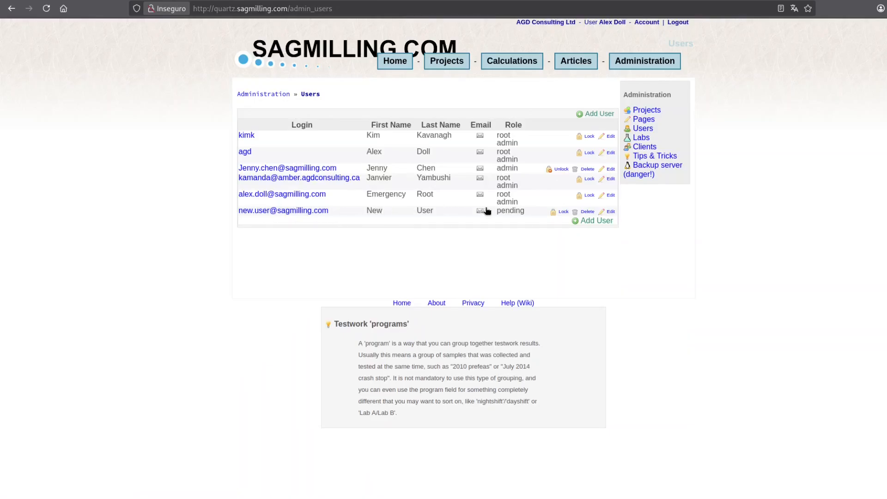
{"action": "double_click", "coordinate": [509, 211]}
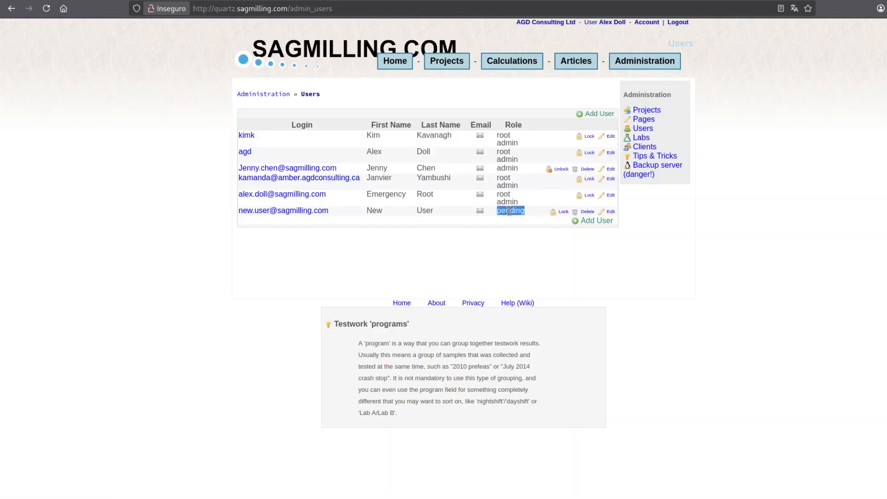
{"action": "left_click", "coordinate": [562, 214]}
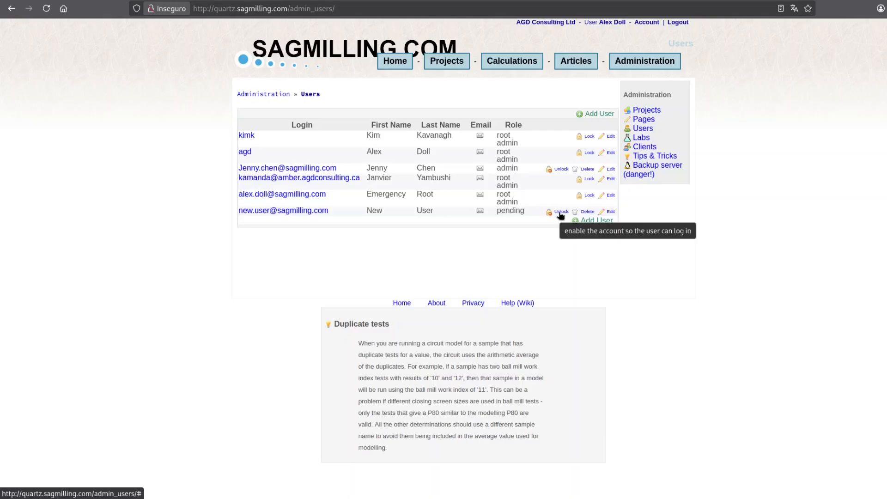
{"action": "left_click", "coordinate": [560, 213]}
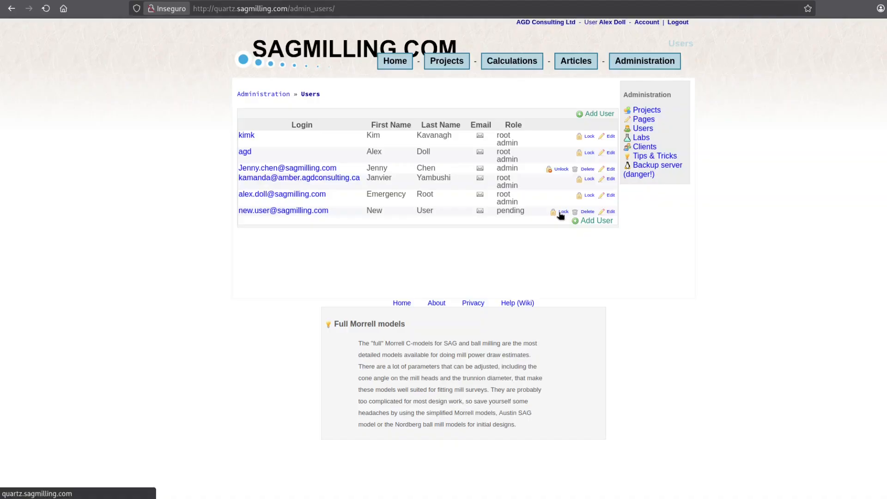
Edit New User's record to role User, save it, and return to the Users list
{"action": "left_click", "coordinate": [611, 213]}
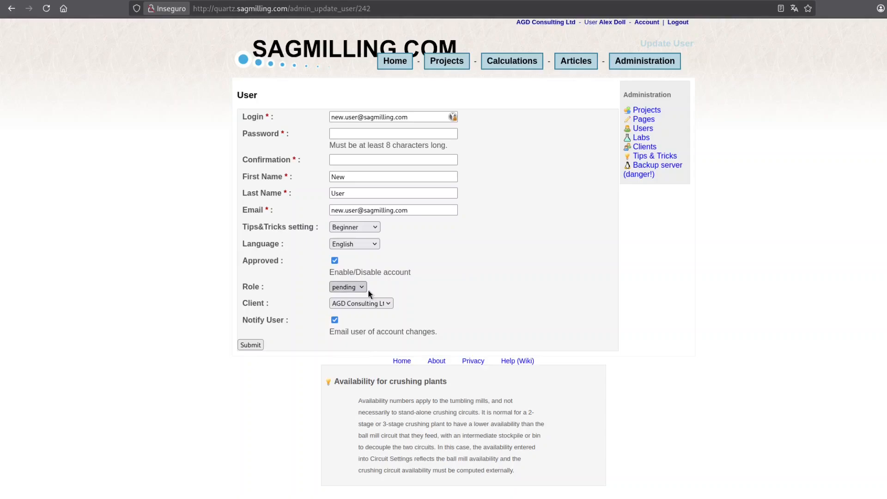
{"action": "left_click", "coordinate": [341, 285]}
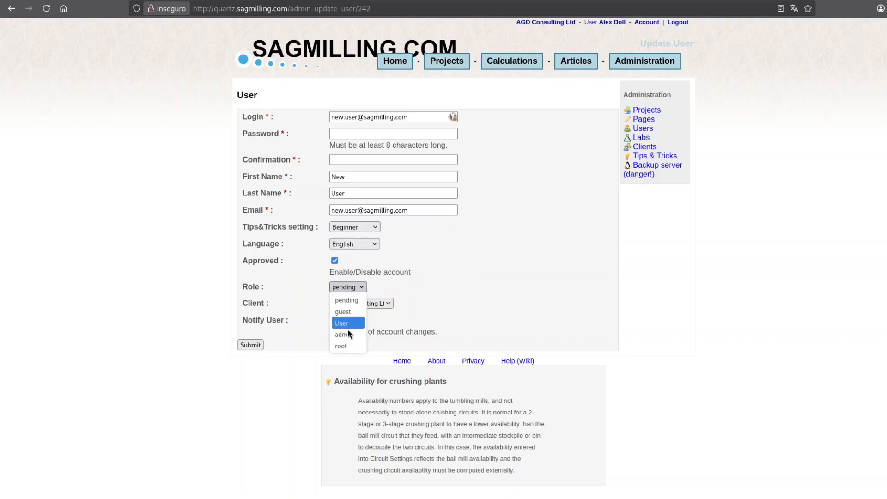
{"action": "left_click", "coordinate": [347, 323]}
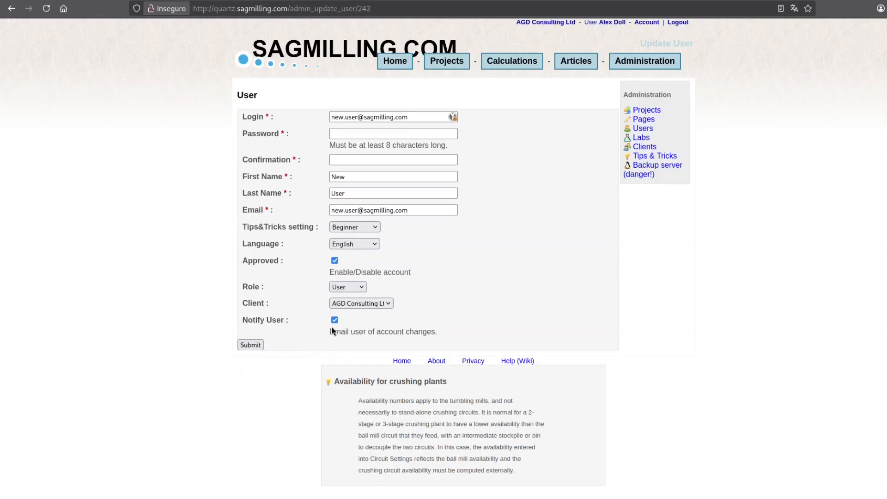
{"action": "left_click", "coordinate": [251, 345]}
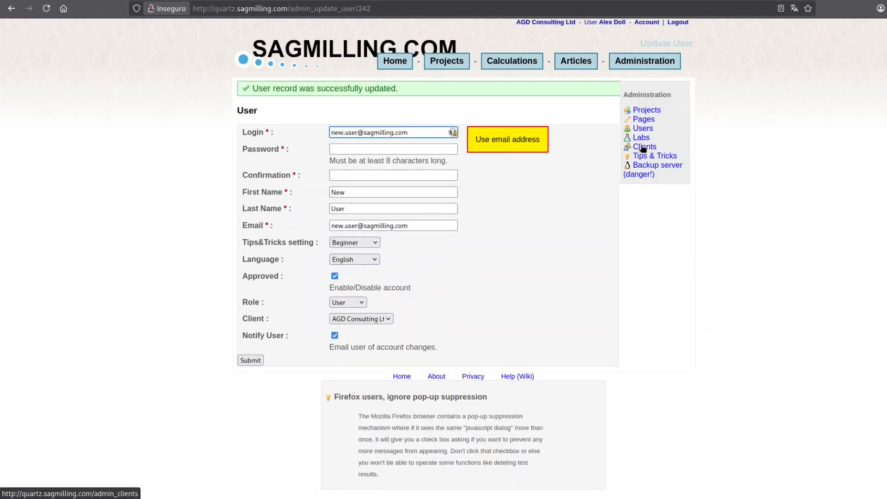
{"action": "left_click", "coordinate": [642, 129]}
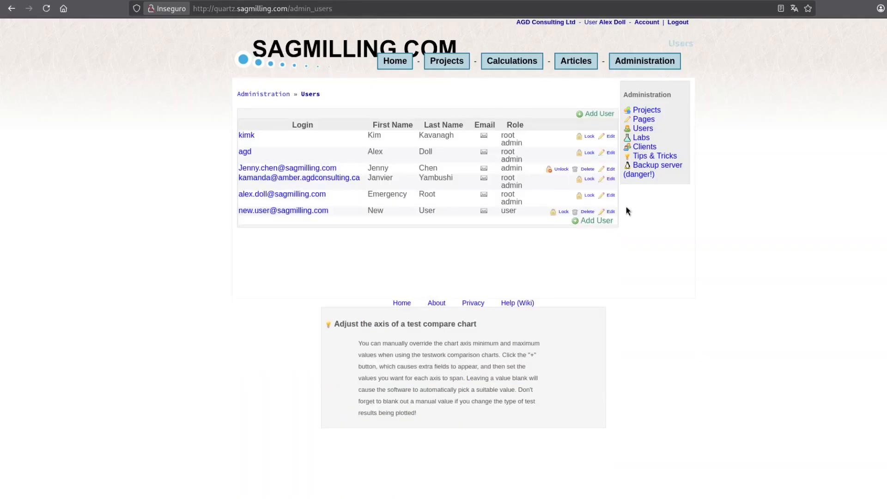